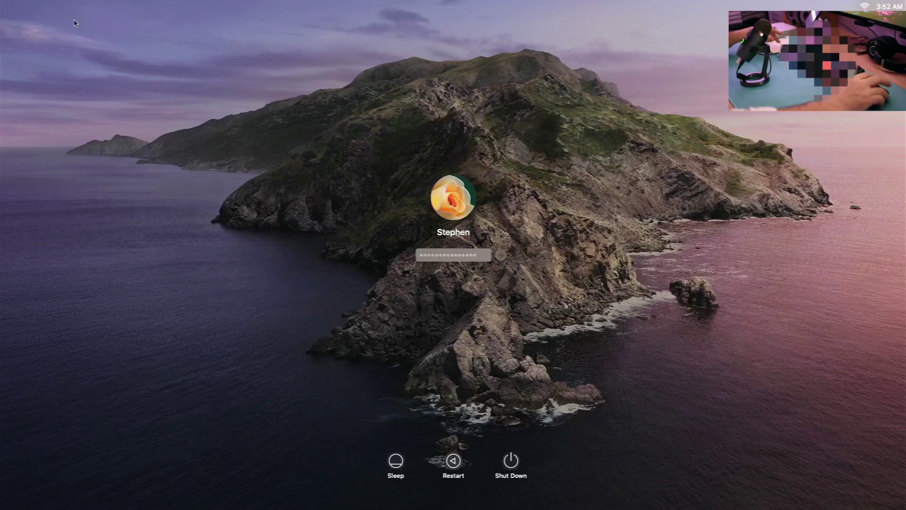
- Log in to the Mac by replacing the existing entry with the account password
key(super+a)
text(*)
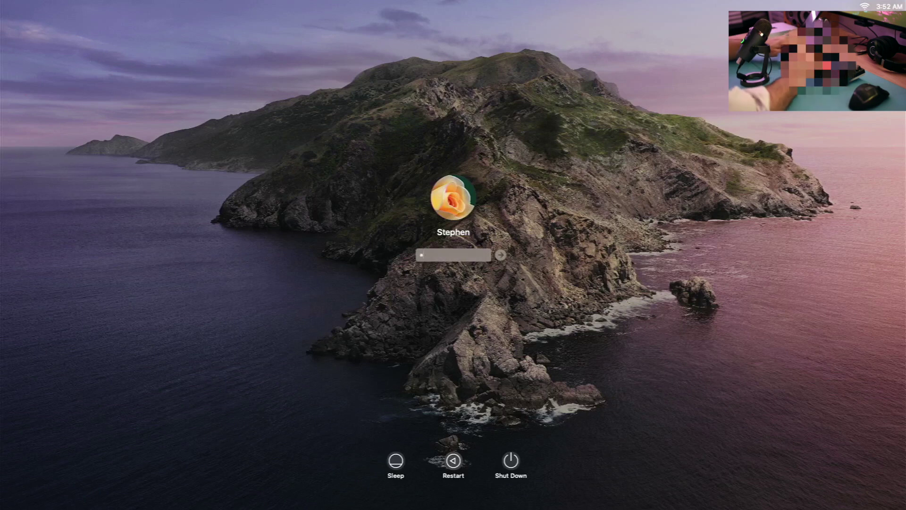
key(Return)
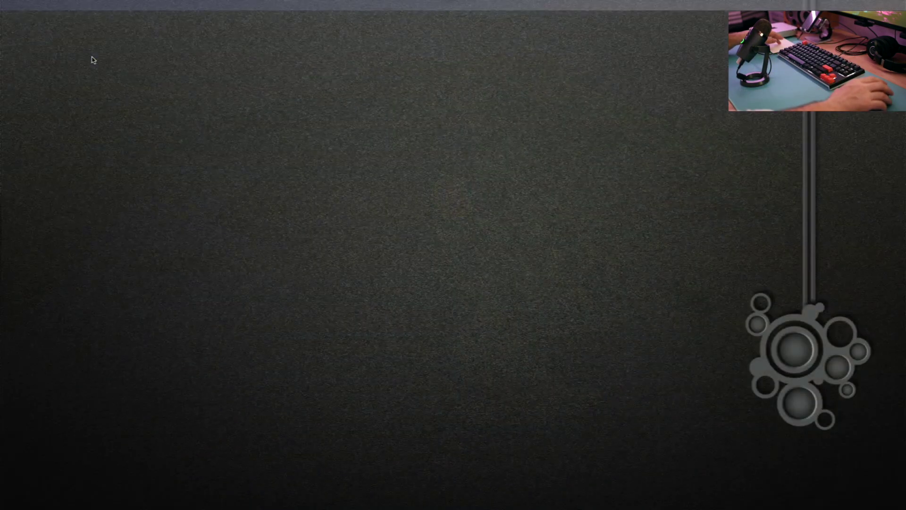
- Switch to Safari, search the web for "windows 10 download" and open Microsoft's Windows 10 Disc Image (ISO File) page
click(12, 290)
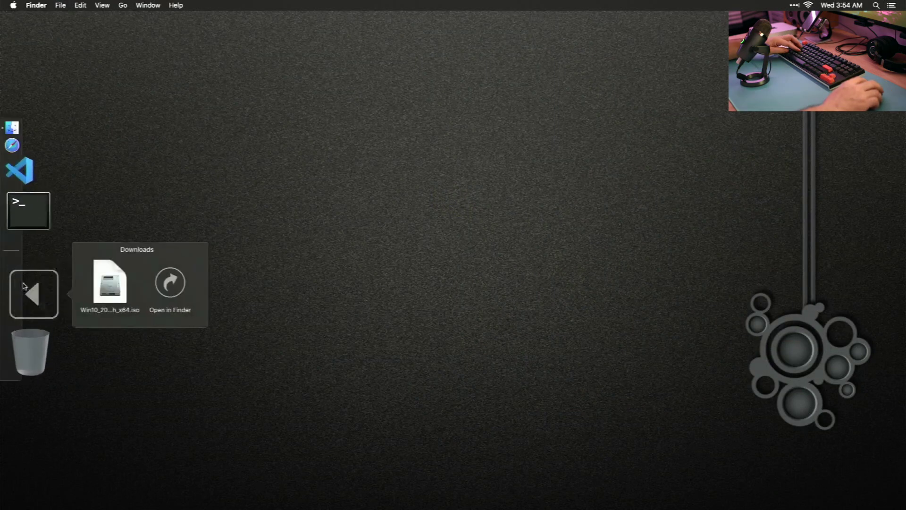
click(12, 230)
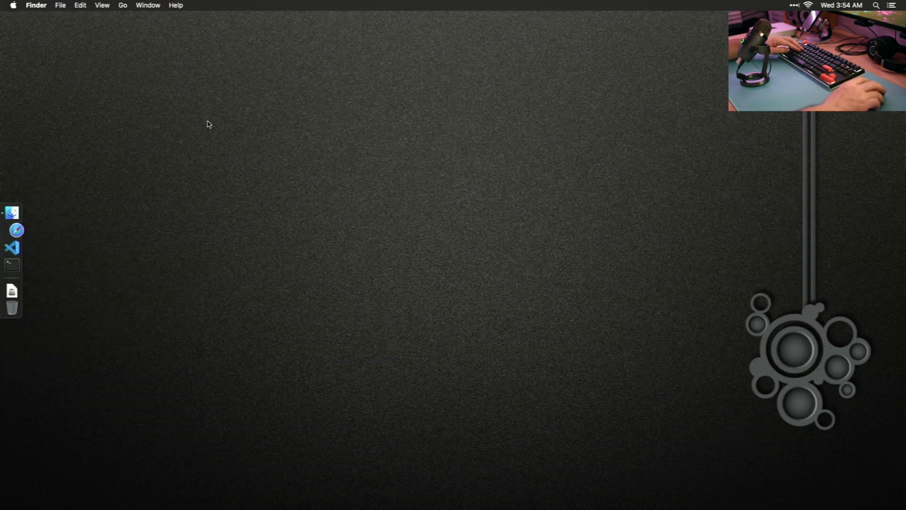
text(windows 10)
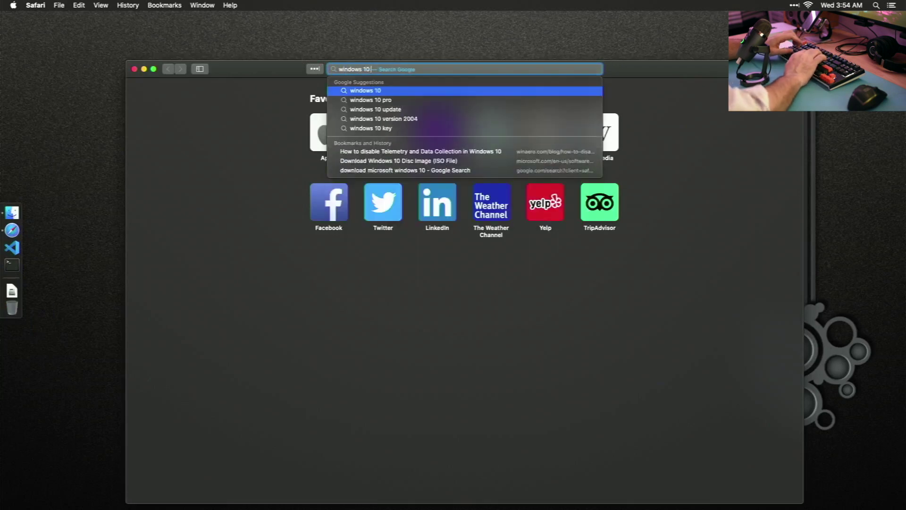
text( download)
key(Return)
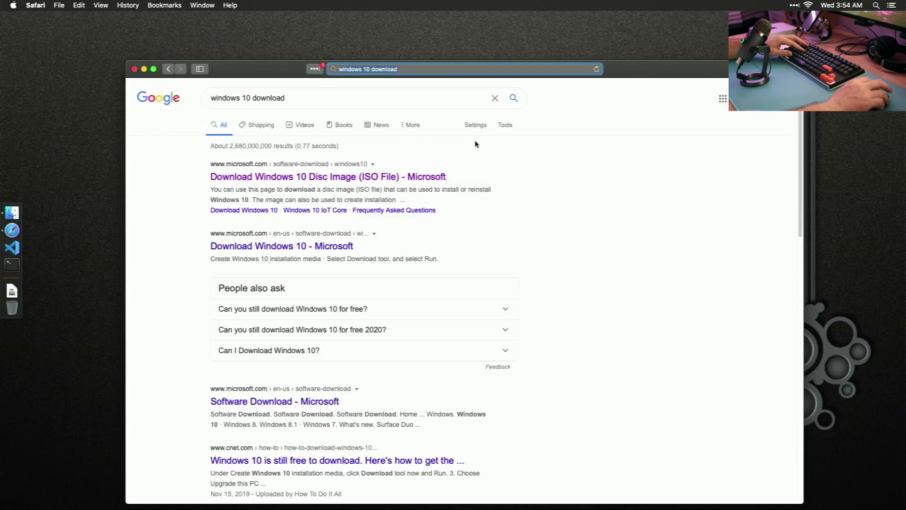
click(418, 212)
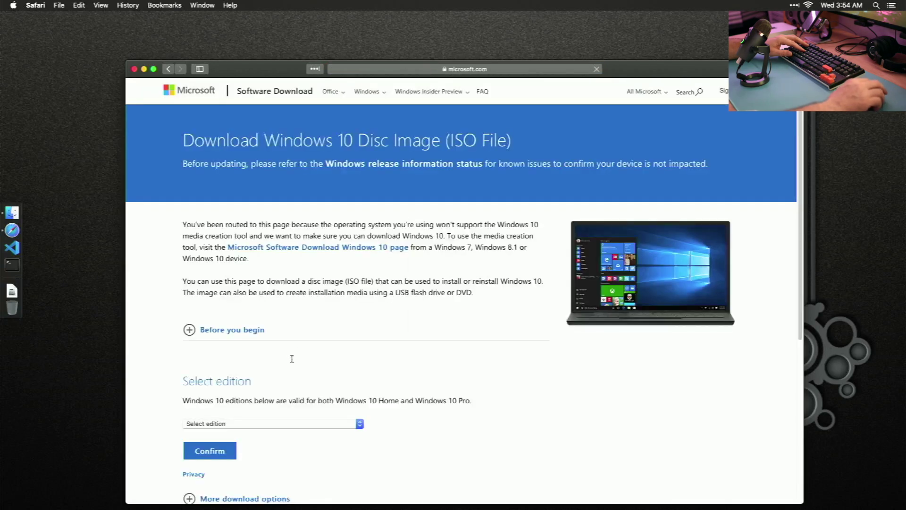
- Choose Windows 10 as the edition to download and confirm it
scroll(372, 395, down, 6)
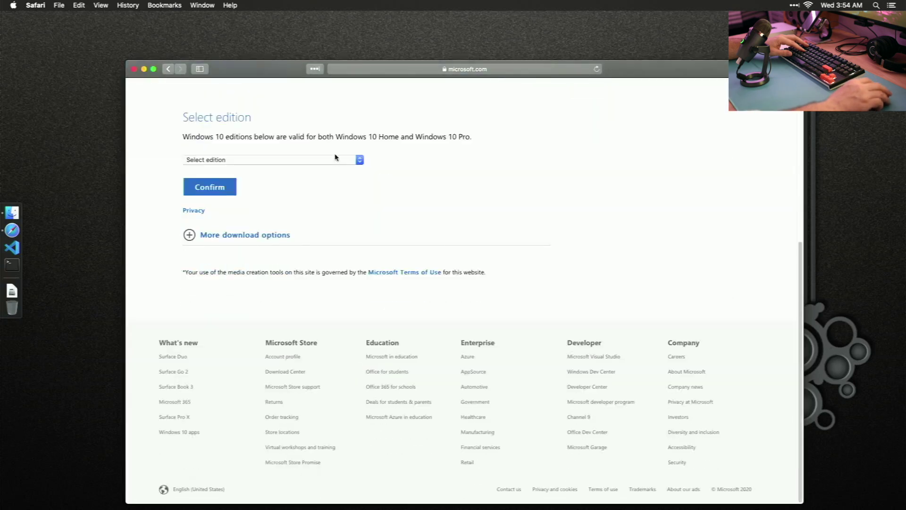
click(336, 159)
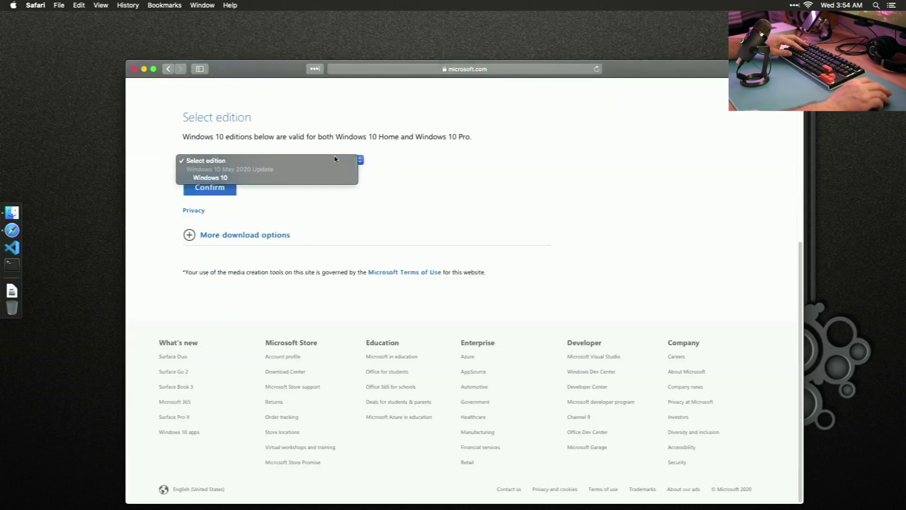
click(318, 181)
click(222, 194)
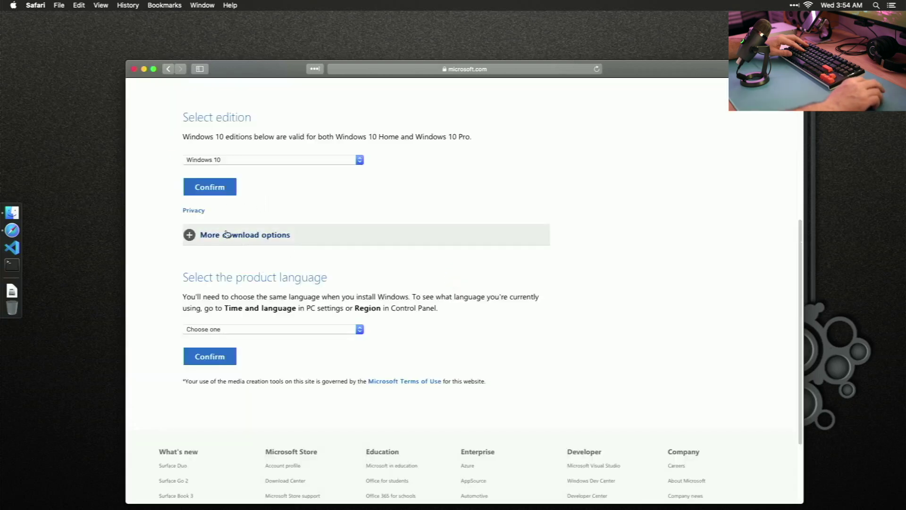
- Expand the additional download options, then choose English as the product language and confirm it
click(231, 236)
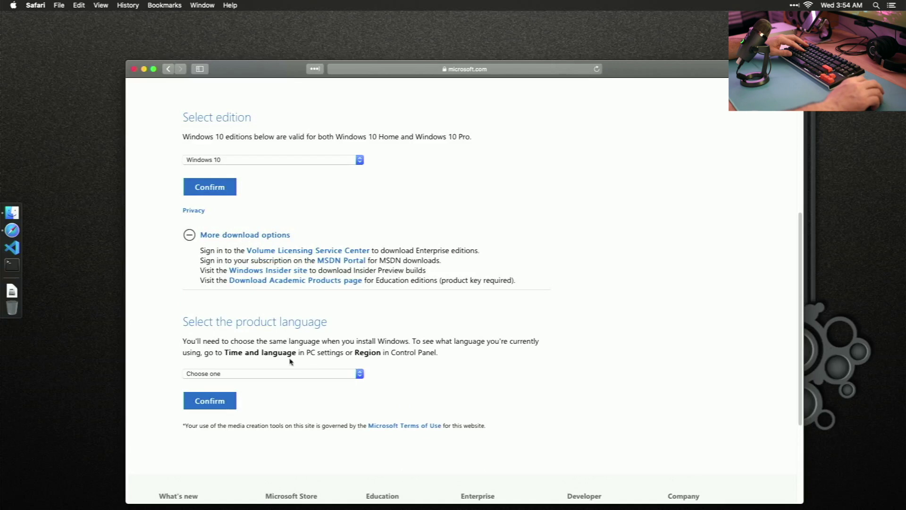
click(292, 374)
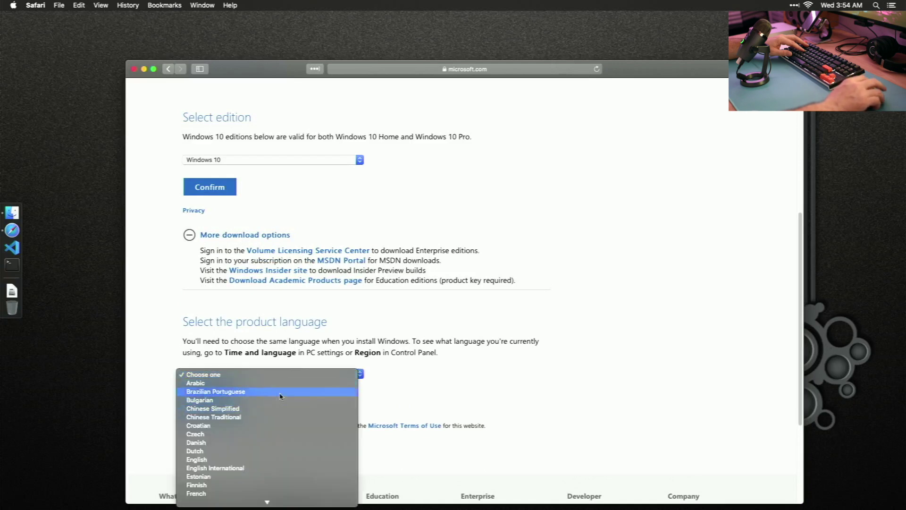
click(259, 459)
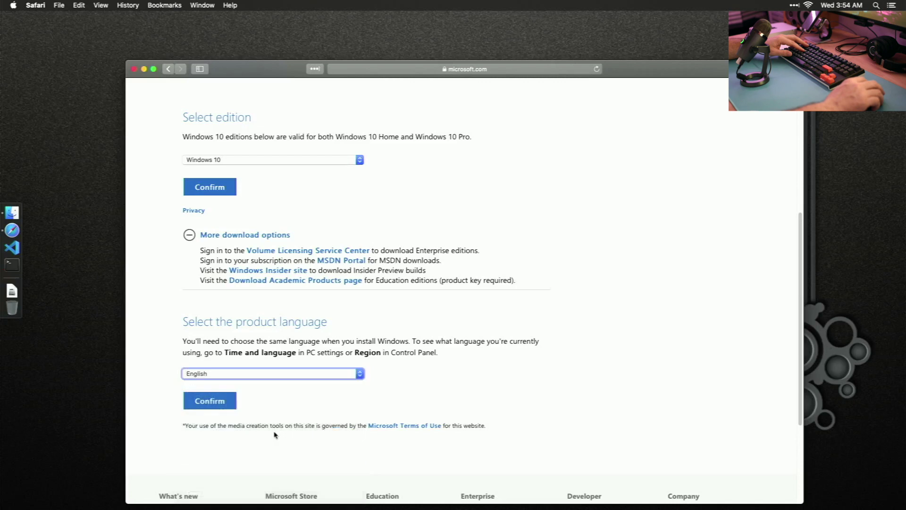
click(226, 408)
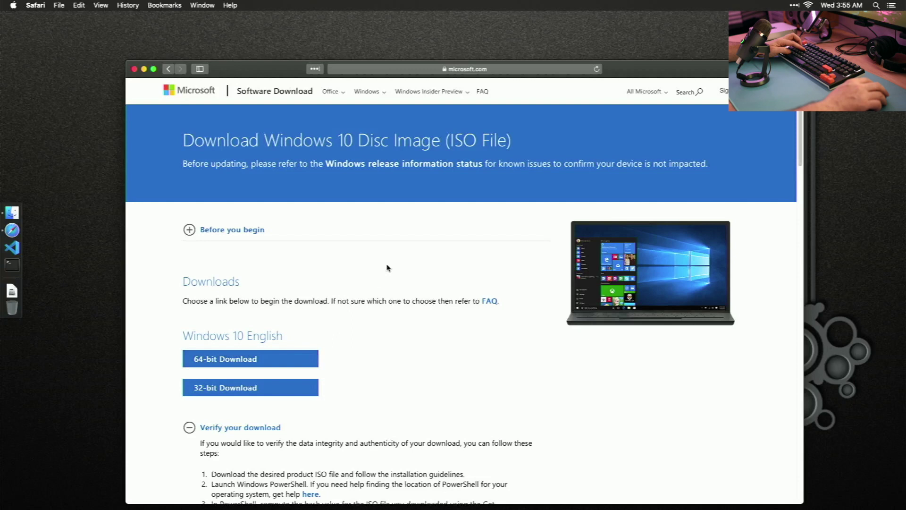
- Quit Safari, open Boot Camp Assistant and continue with the install disk, Windows support software and Windows installation tasks all selected
key(super+q)
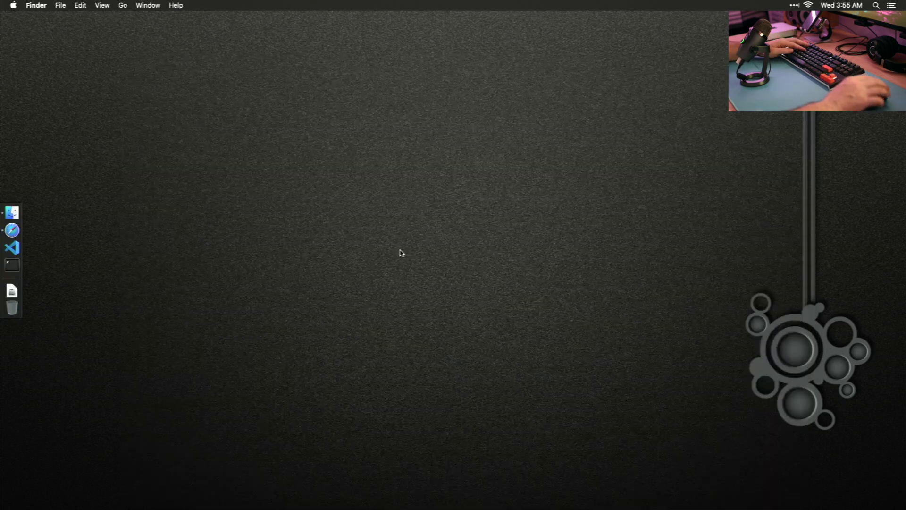
key(super+space)
text(bootc)
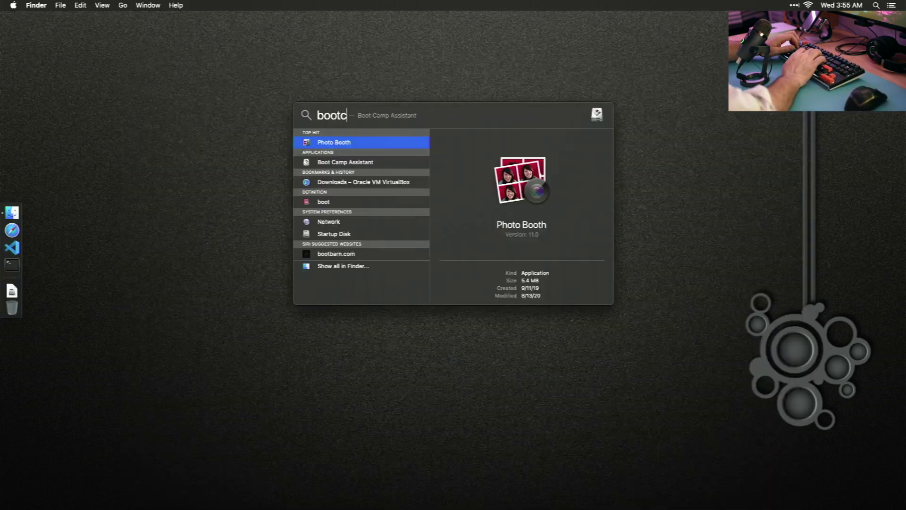
key(BackSpace)
text(camp)
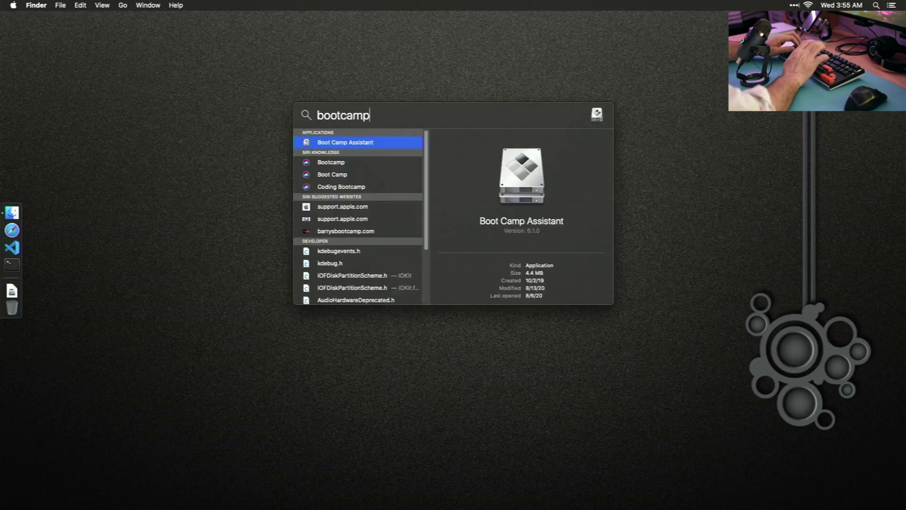
key(Return)
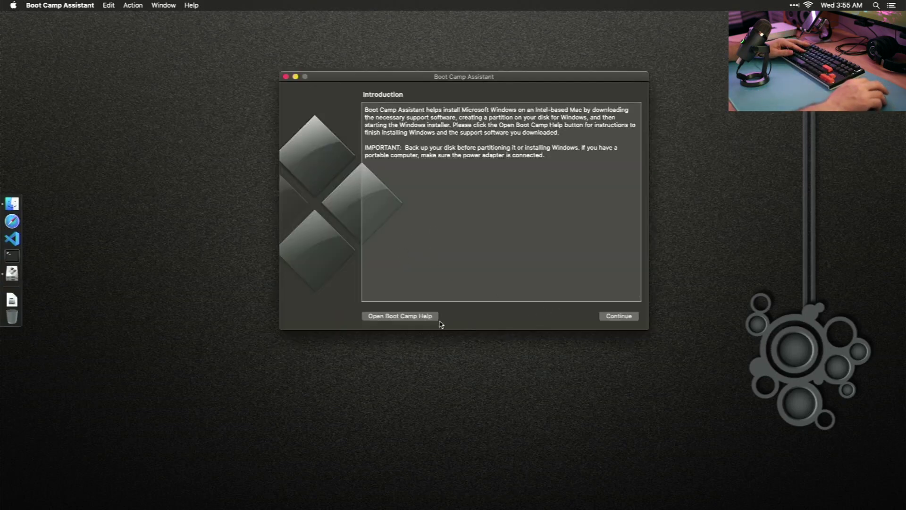
click(614, 316)
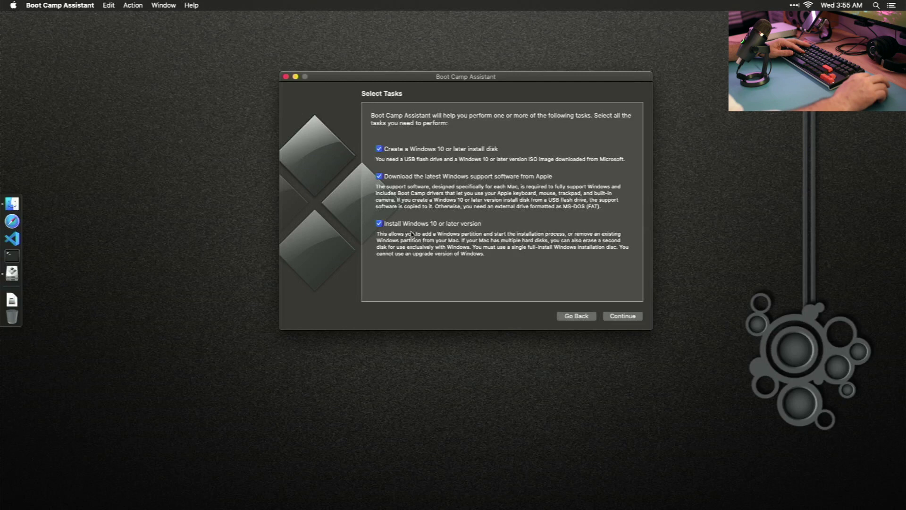
click(634, 322)
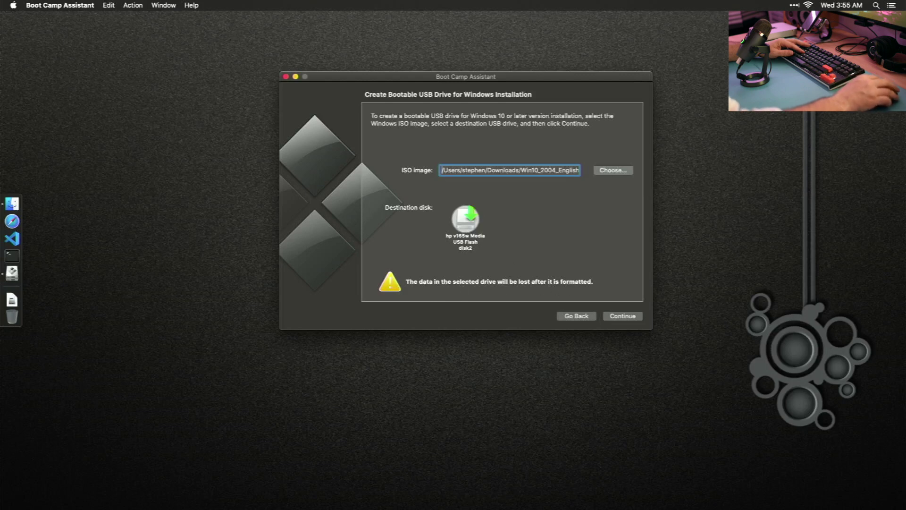
- Check the contents of the USB flash drive in a new Finder window and close that window
key(super+Tab)
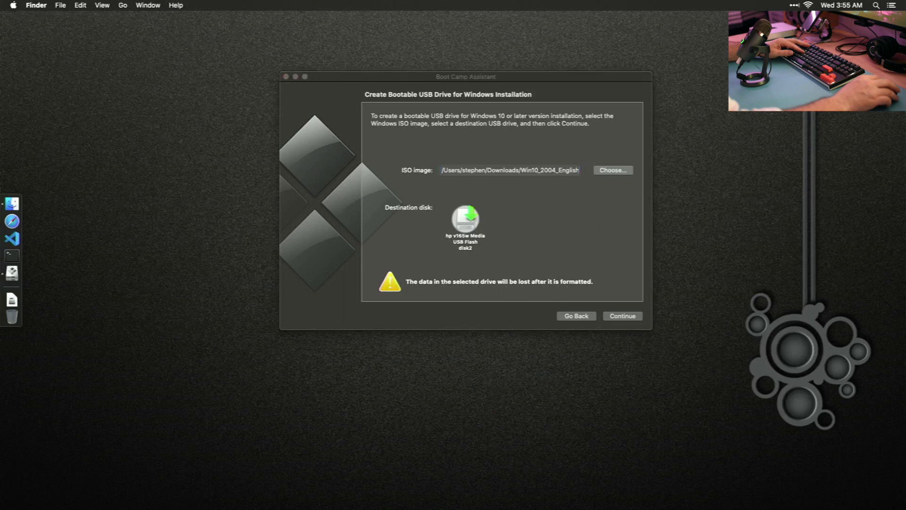
key(super+n)
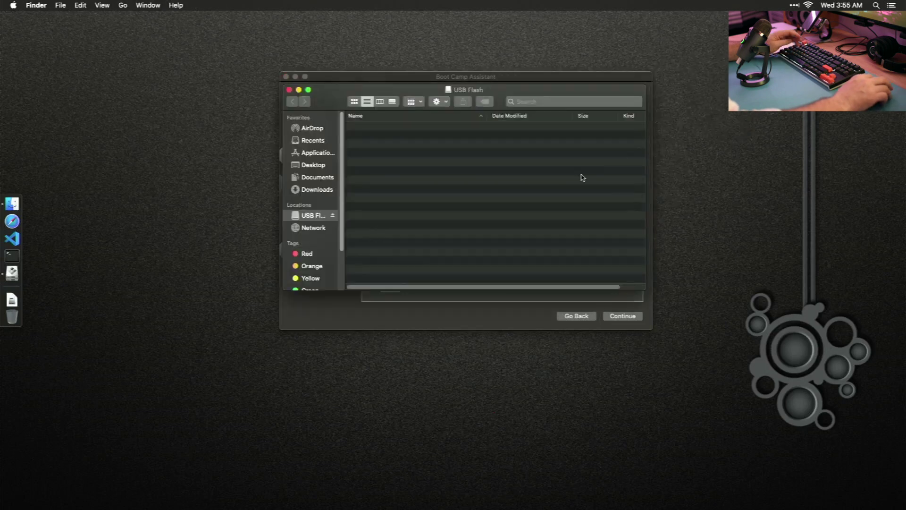
key(super+w)
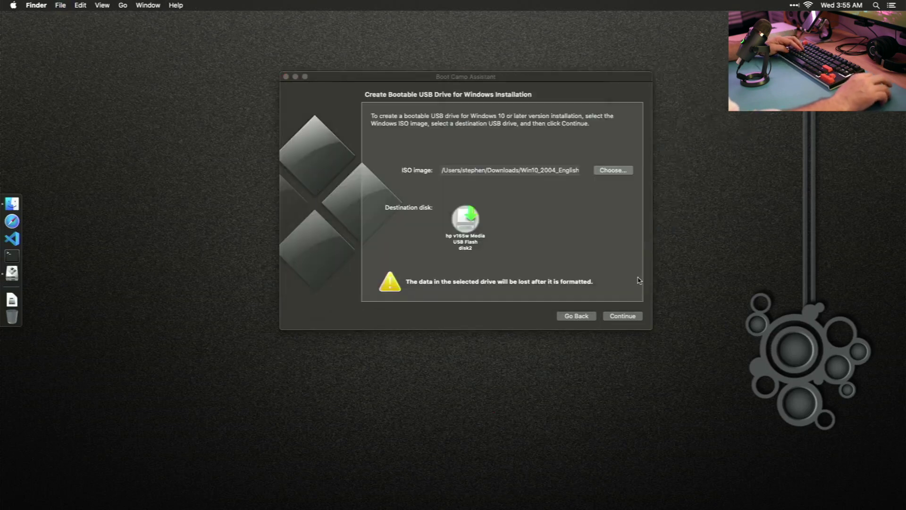
- Start creating the bootable Windows USB drive from the Win10_2004_English ISO on the hp v165w flash disk, approving the erase
click(629, 321)
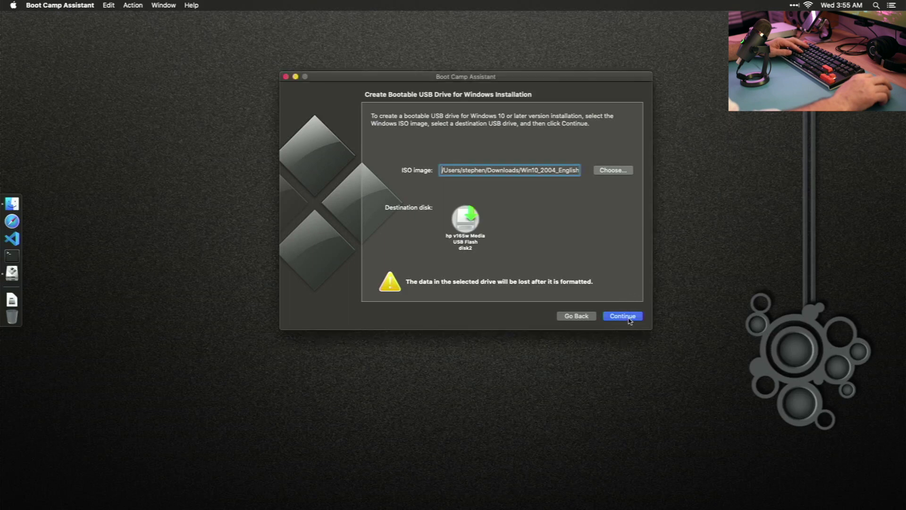
click(630, 320)
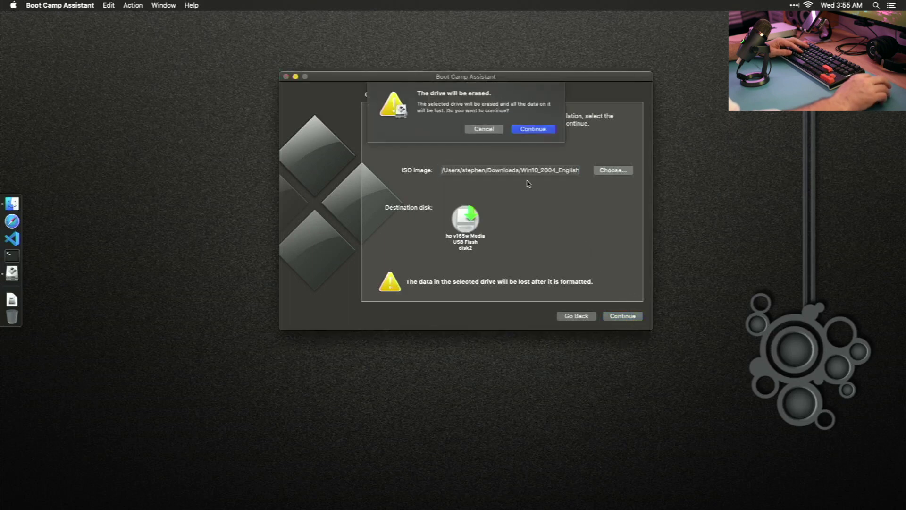
click(527, 133)
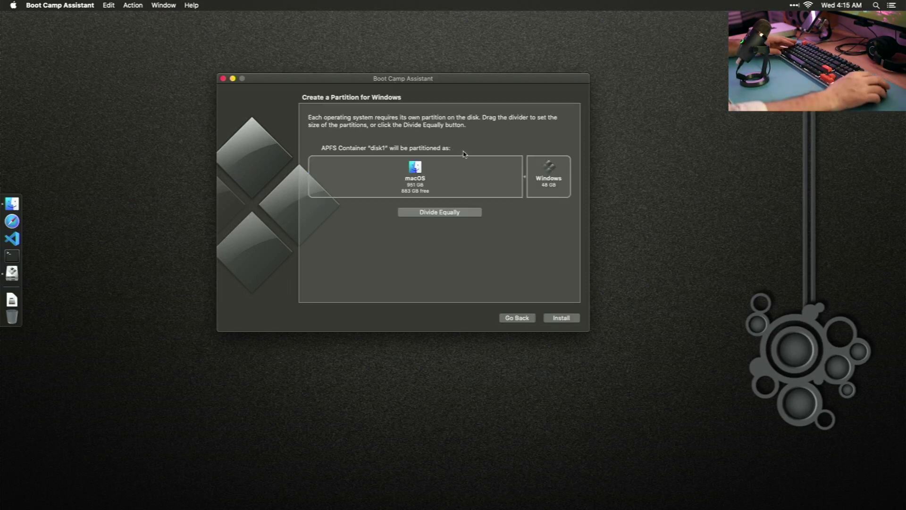
- Divide the disk equally between macOS and Windows and start the installation
click(459, 213)
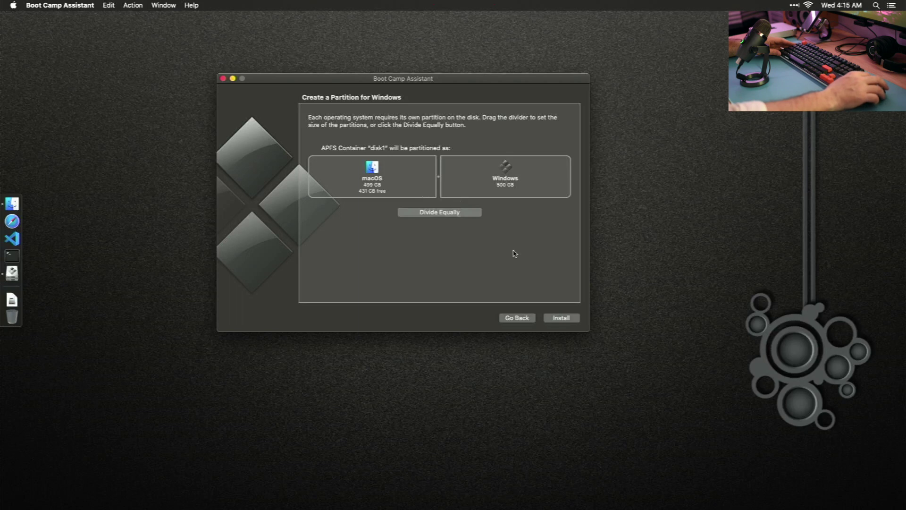
click(567, 321)
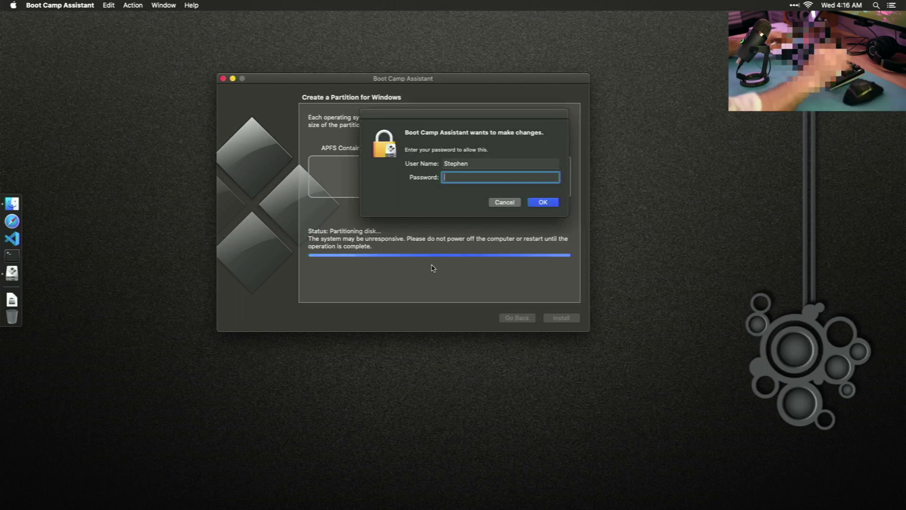
- Enter the account password at each authorization request so Boot Camp Assistant can partition the disk and proceed
text(••••••••••)
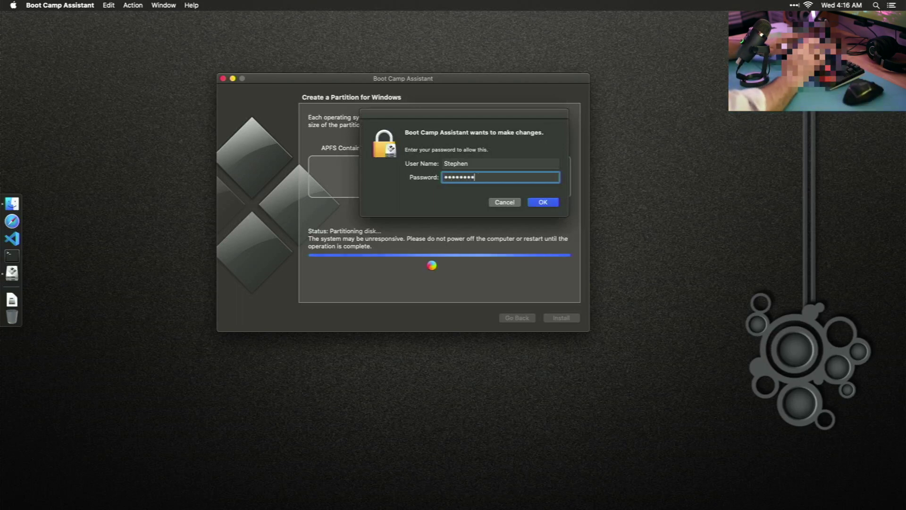
key(Return)
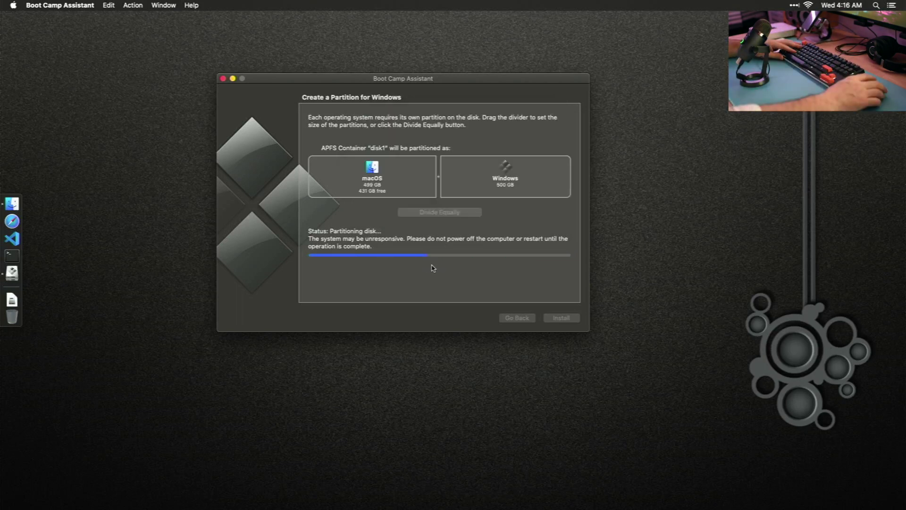
text(••••••)
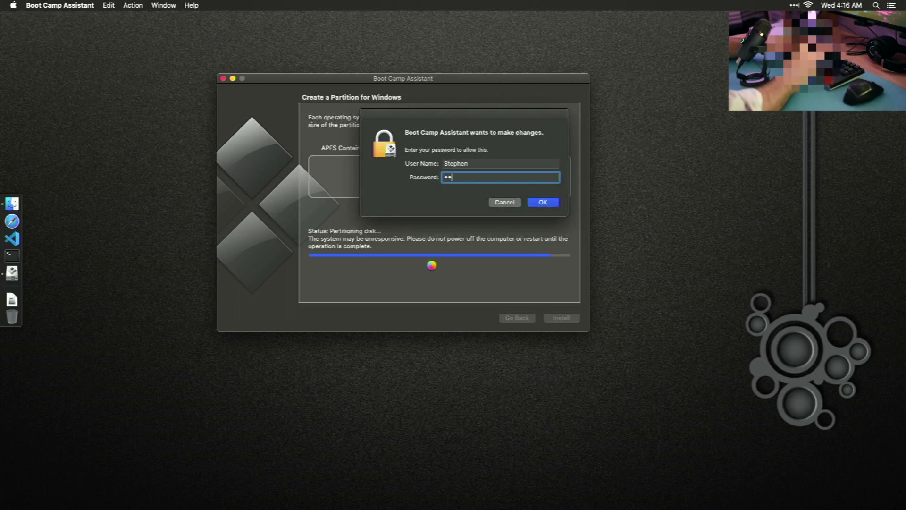
text(••••)
key(Return)
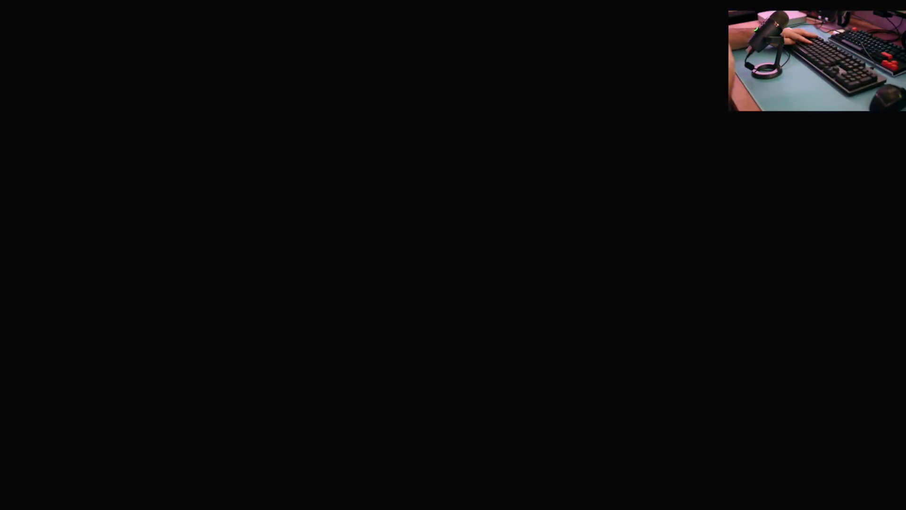
- Accept English (United States) and the US keyboard in Windows Setup, and proceed without a product key
key(Return)
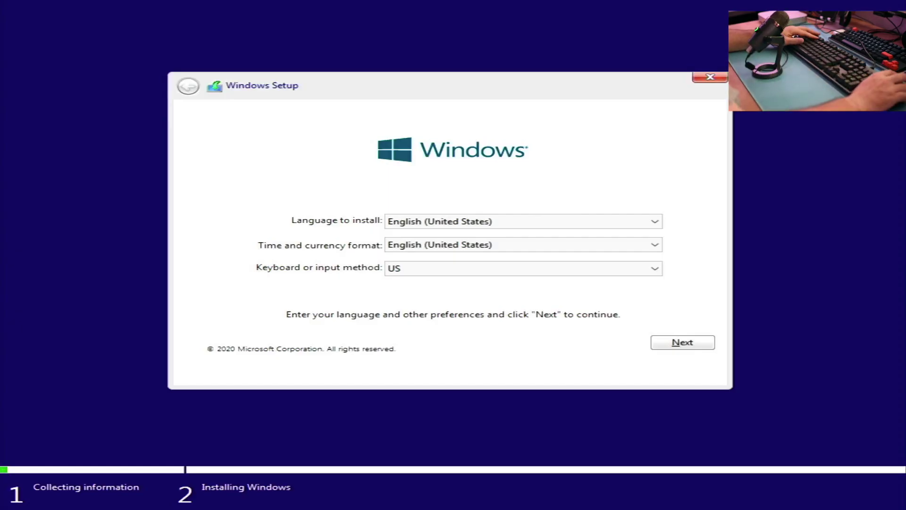
click(681, 344)
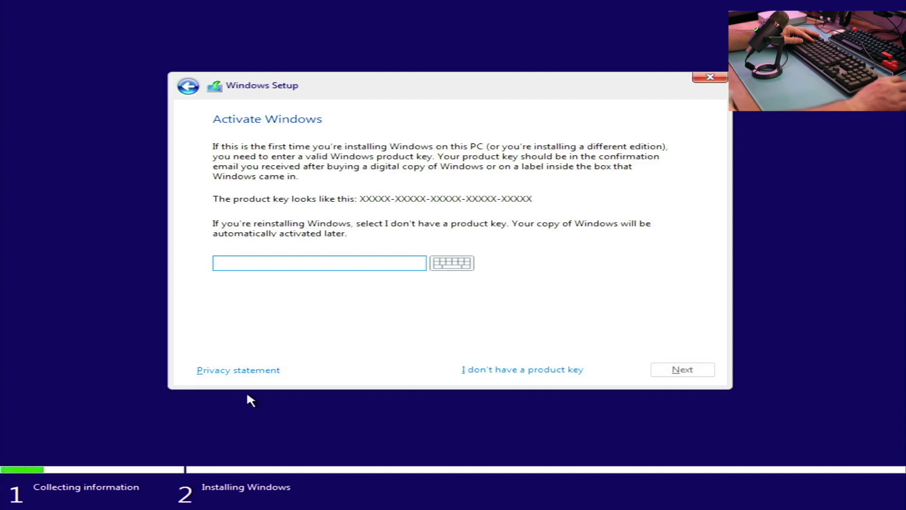
click(521, 371)
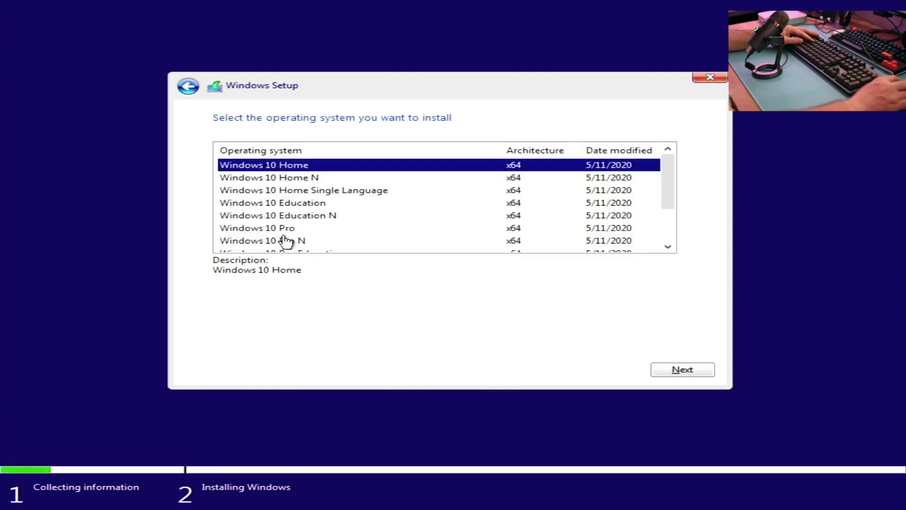
- Choose Windows 10 Pro, accept the license terms, and start installing it on Drive 0 Unallocated Space
click(276, 228)
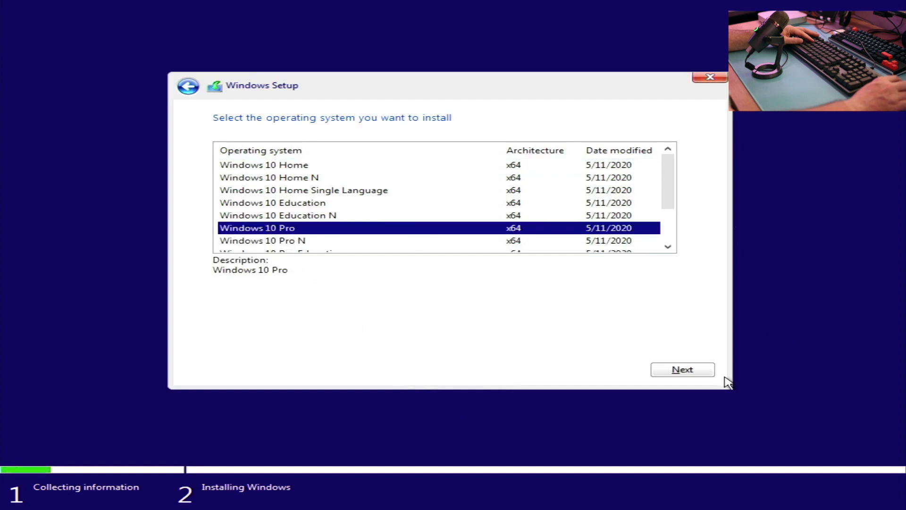
click(676, 375)
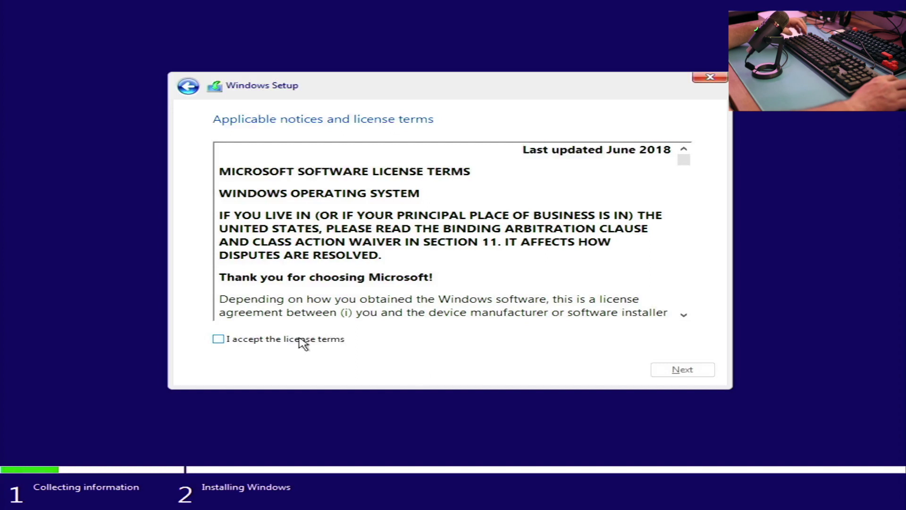
click(302, 341)
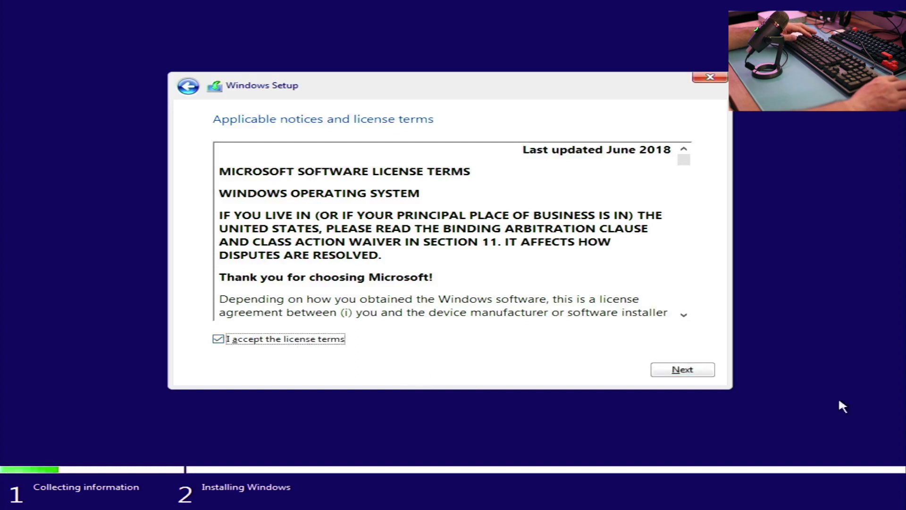
click(698, 373)
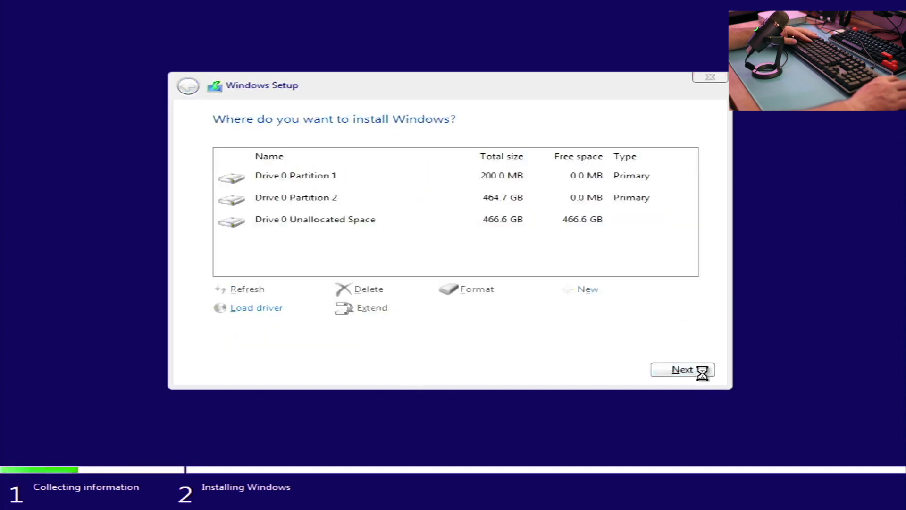
click(687, 373)
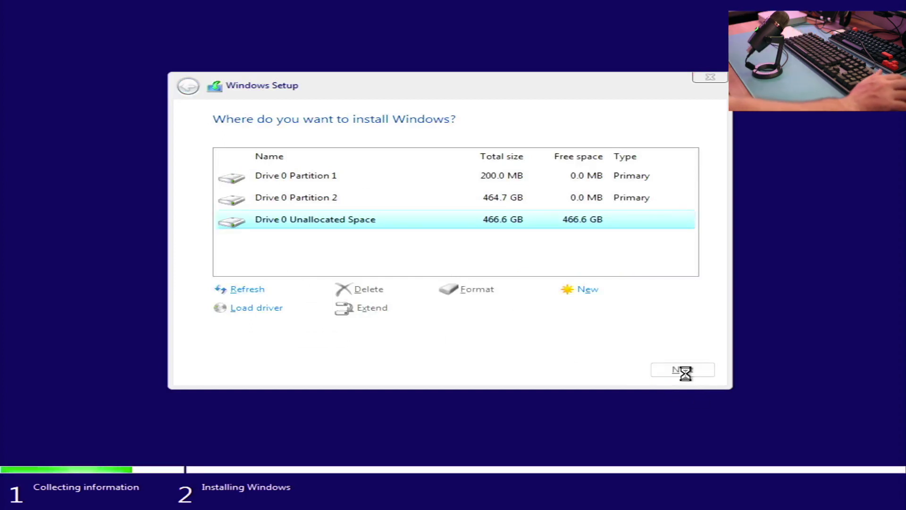
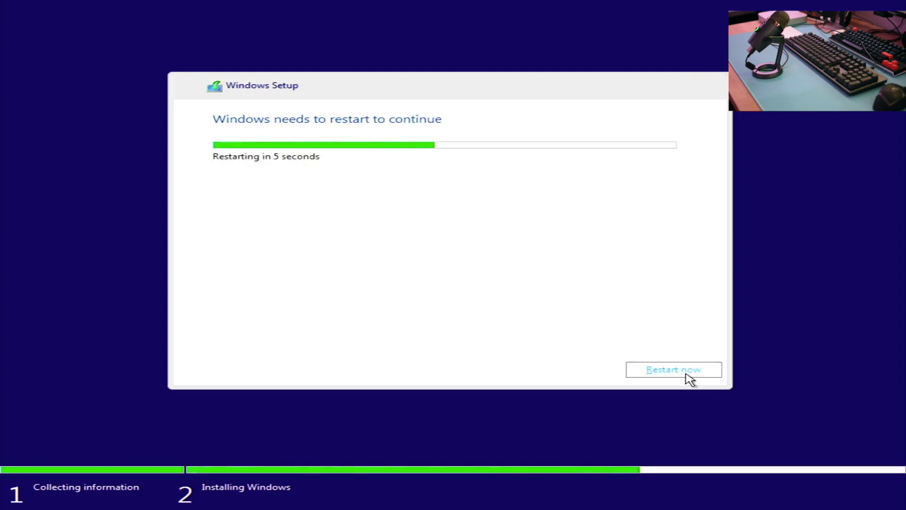
- Restart the computer immediately and boot from the internal hard disk labelled Windows
click(688, 376)
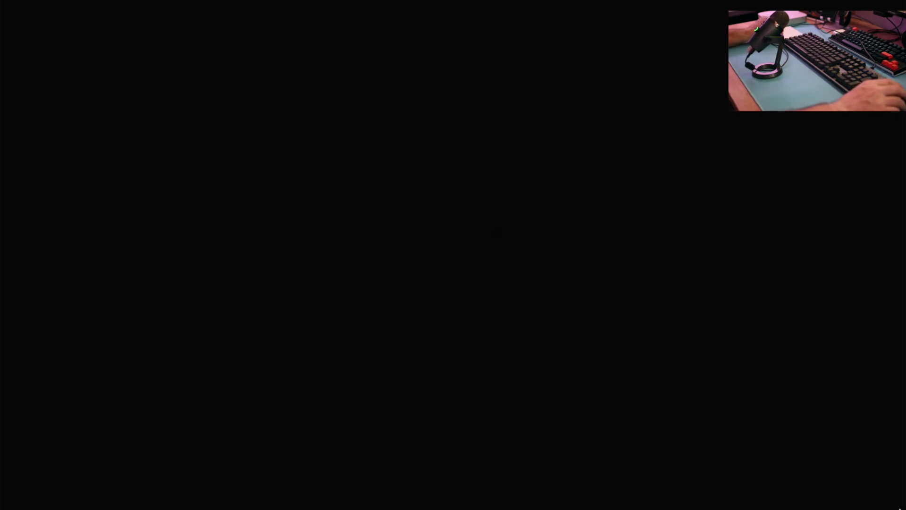
key(Left)
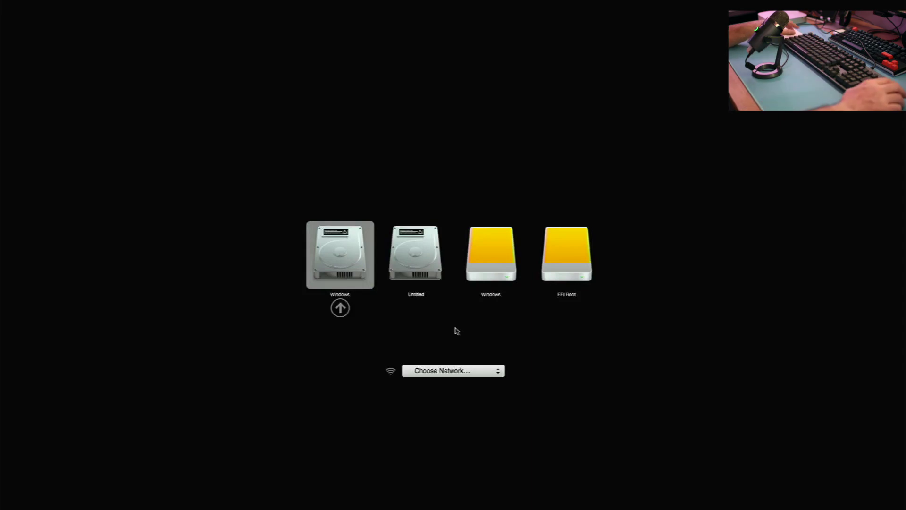
key(Return)
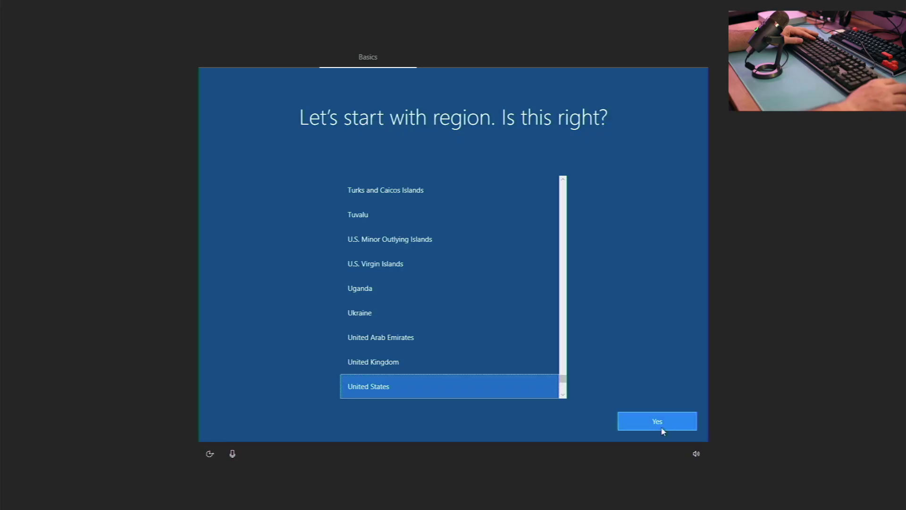
- Confirm United States as the region, skip adding a second keyboard layout, and proceed to account creation
click(661, 427)
click(627, 422)
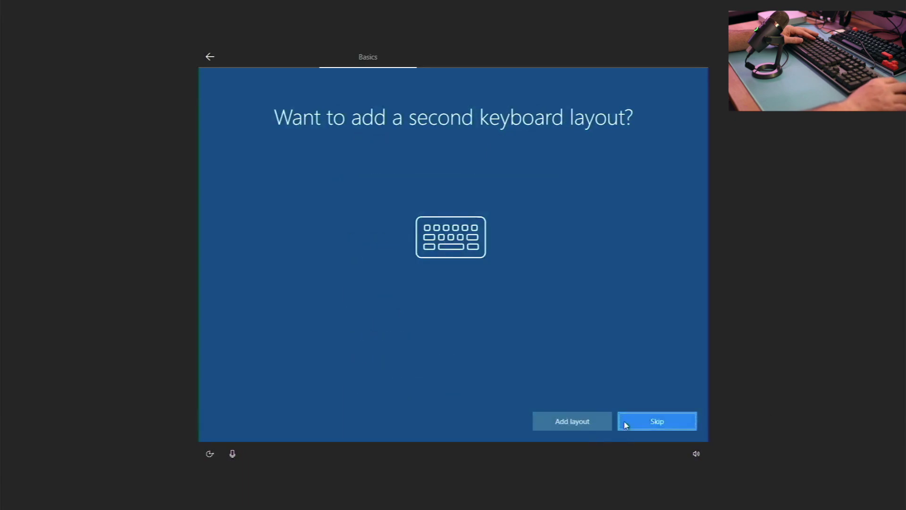
click(627, 422)
click(250, 427)
click(255, 421)
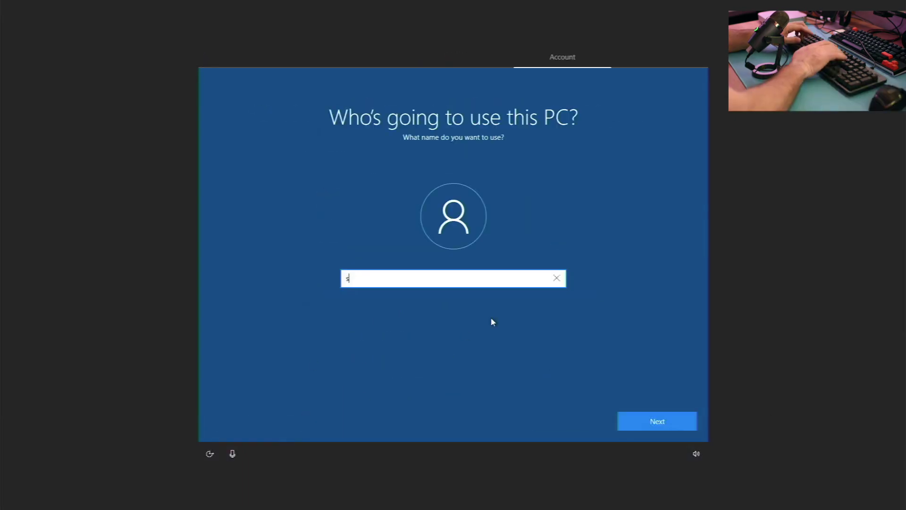
- Create the account with a user name and password, and answer the three security questions
key(Return)
key(Return)
key(Return)
click(464, 300)
click(464, 300)
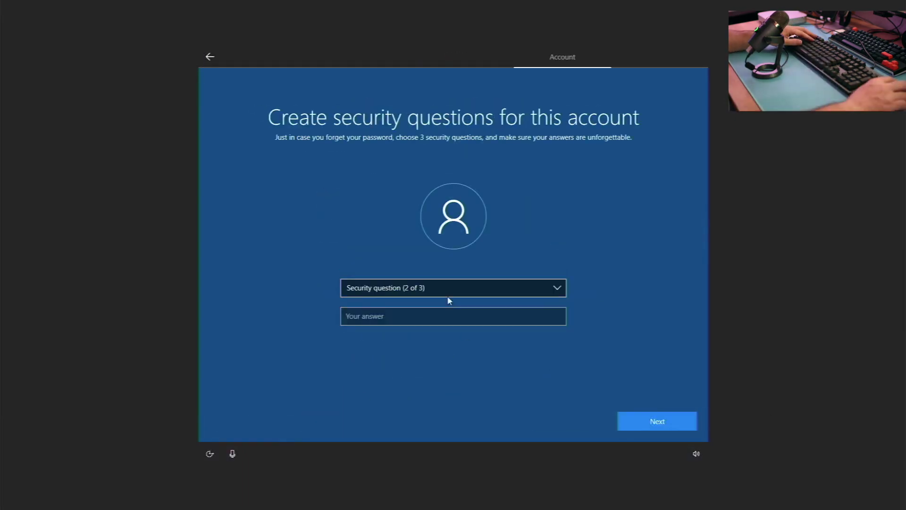
click(449, 293)
click(450, 307)
key(Return)
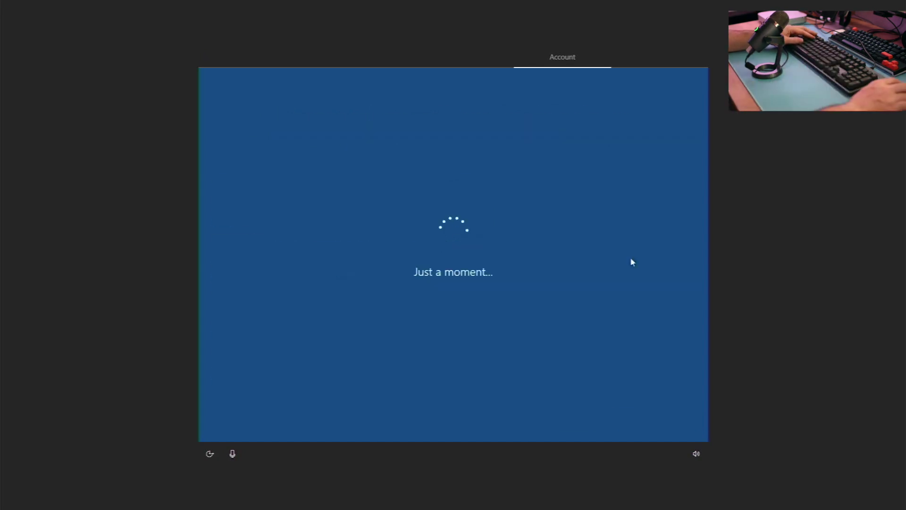
- Turn off all the optional privacy settings, reduce diagnostic data from full, accept the choices and finish the Windows setup
click(222, 222)
click(222, 269)
click(222, 344)
click(222, 391)
click(461, 222)
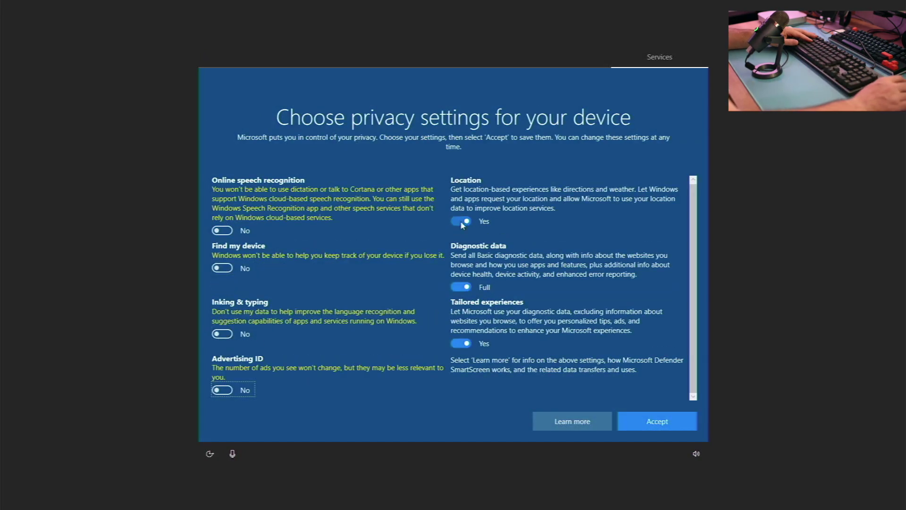
click(461, 287)
click(461, 344)
click(657, 421)
click(572, 418)
click(573, 421)
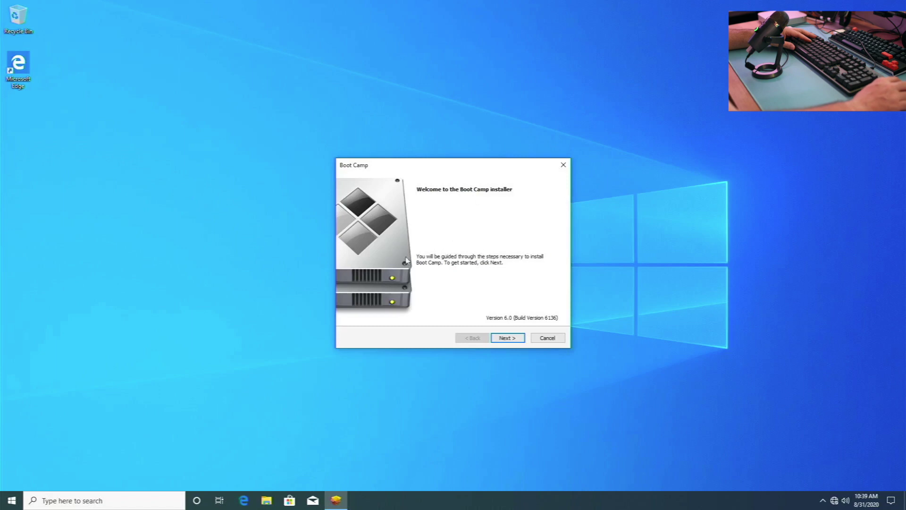
- Install Boot Camp by accepting its license agreement, finish the installer, and restart the system
click(508, 338)
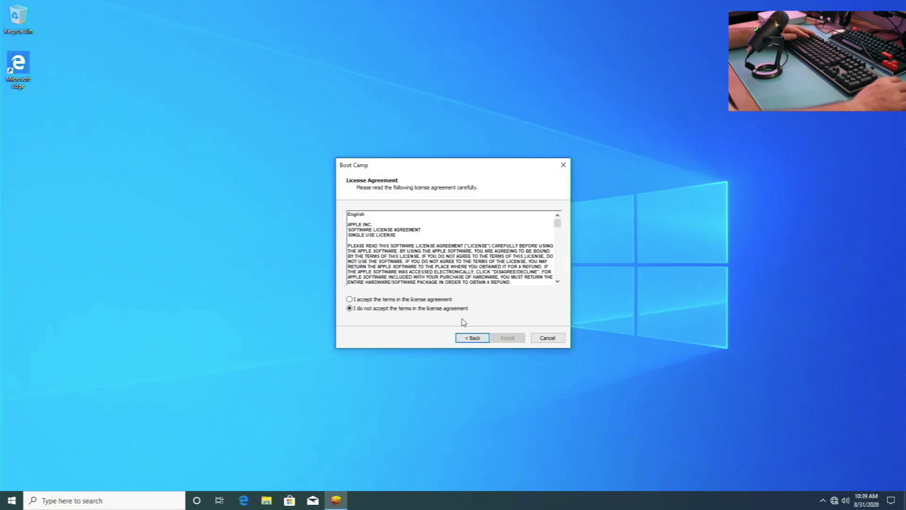
key(alt+a)
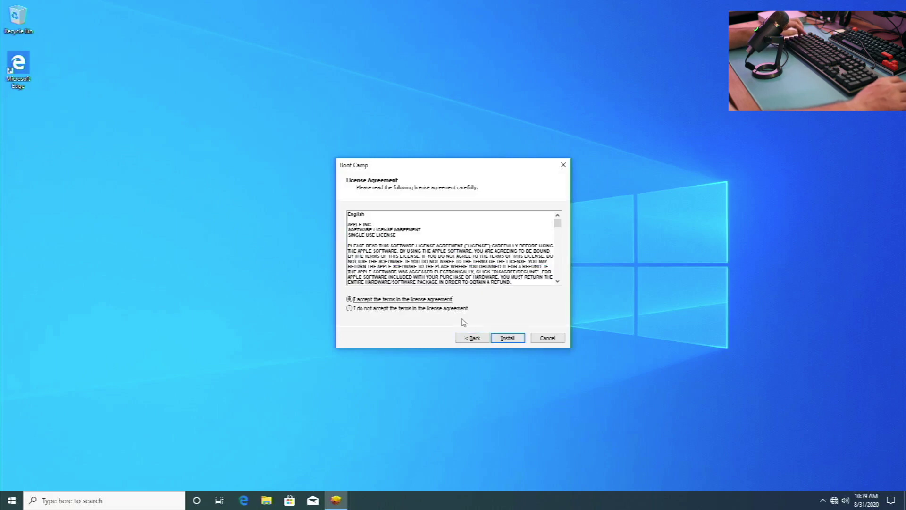
click(500, 339)
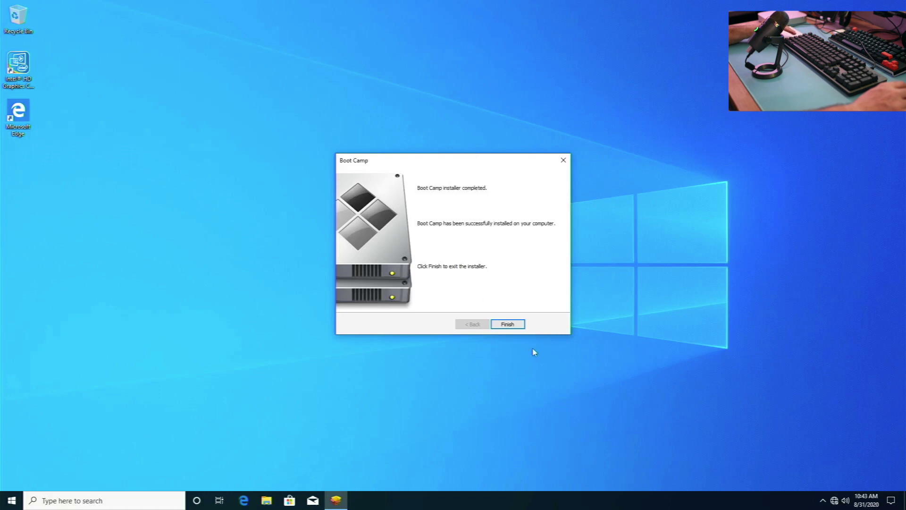
click(516, 329)
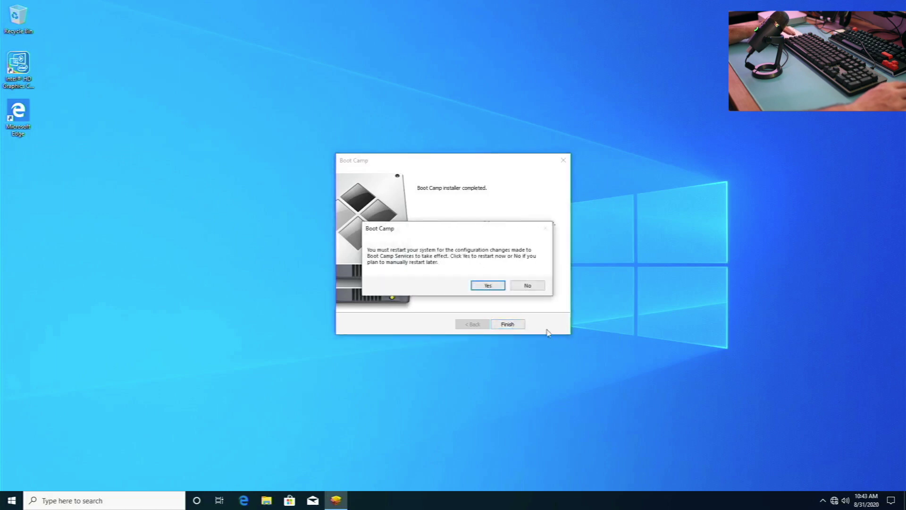
click(487, 286)
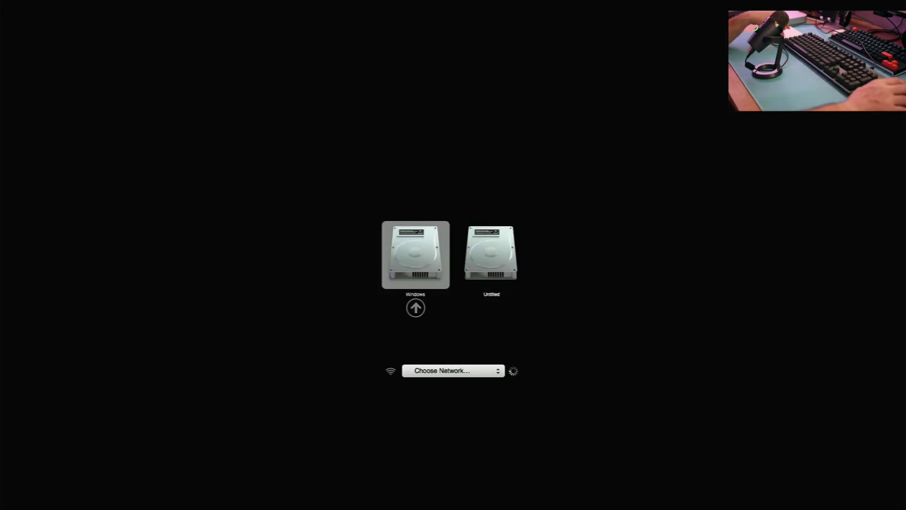
- Boot from the Windows disk and enter the requested password
key(Return)
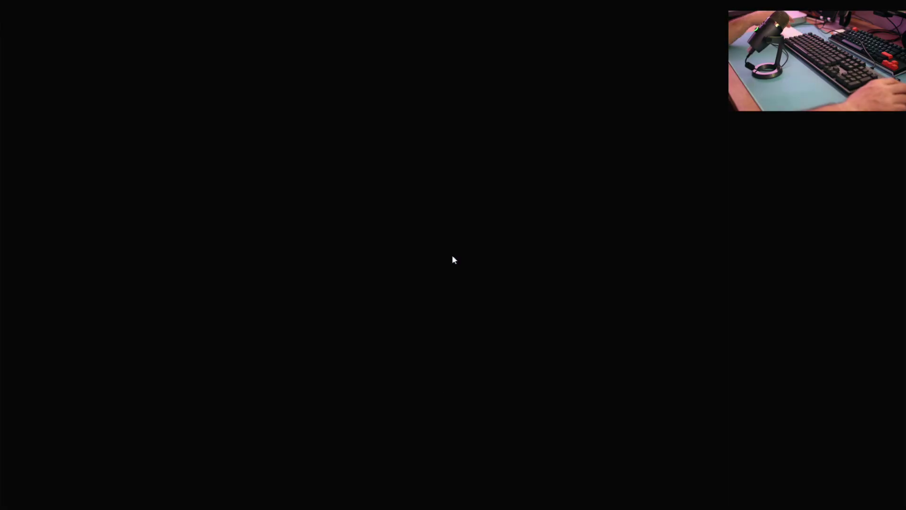
text(••)
key(Return)
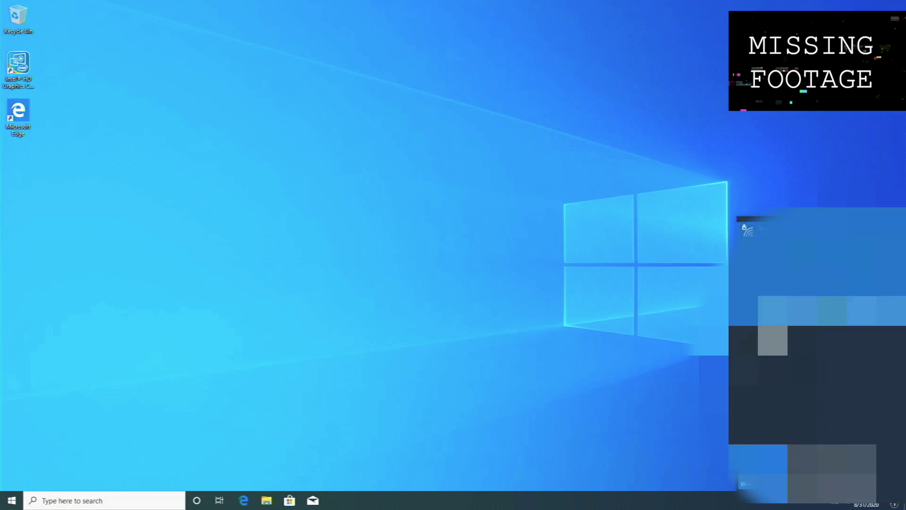
- Open the Windows Update settings, close the Microsoft Edge window with all its tabs, and check for updates
key(super)
text(udpate)
key(Return)
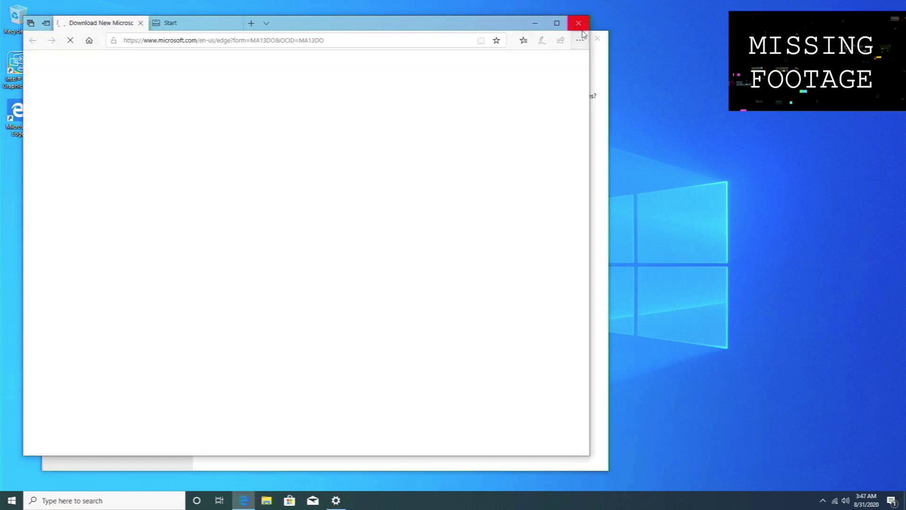
click(581, 24)
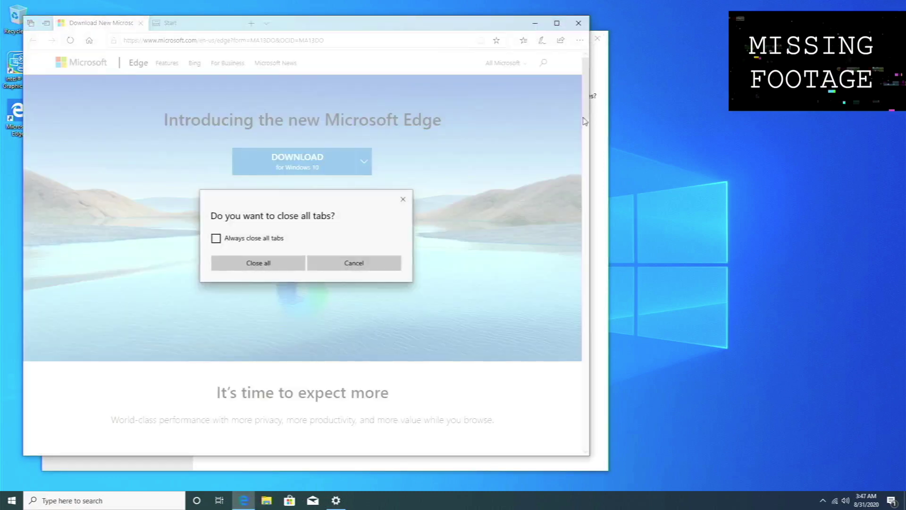
key(Return)
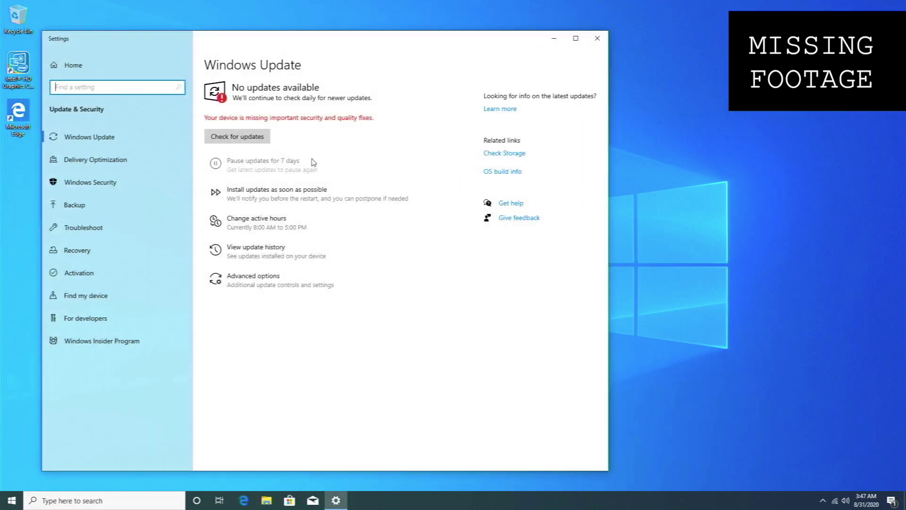
click(239, 141)
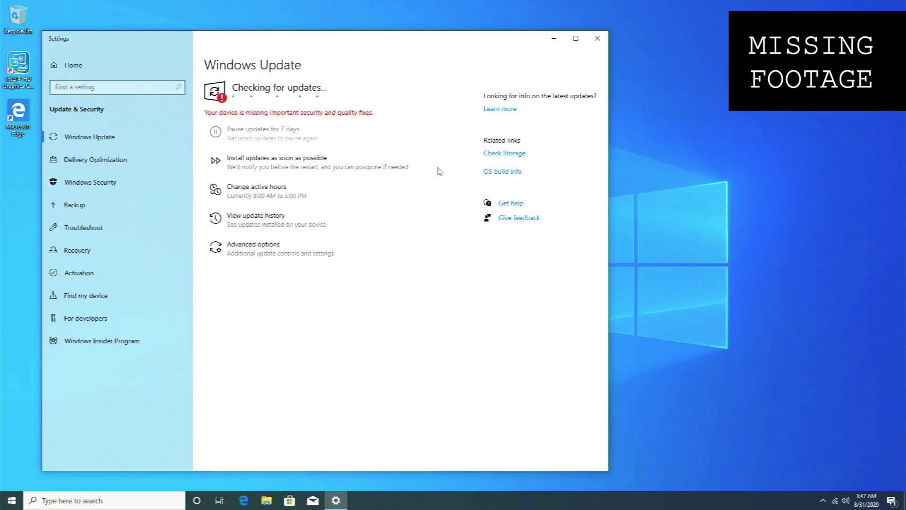